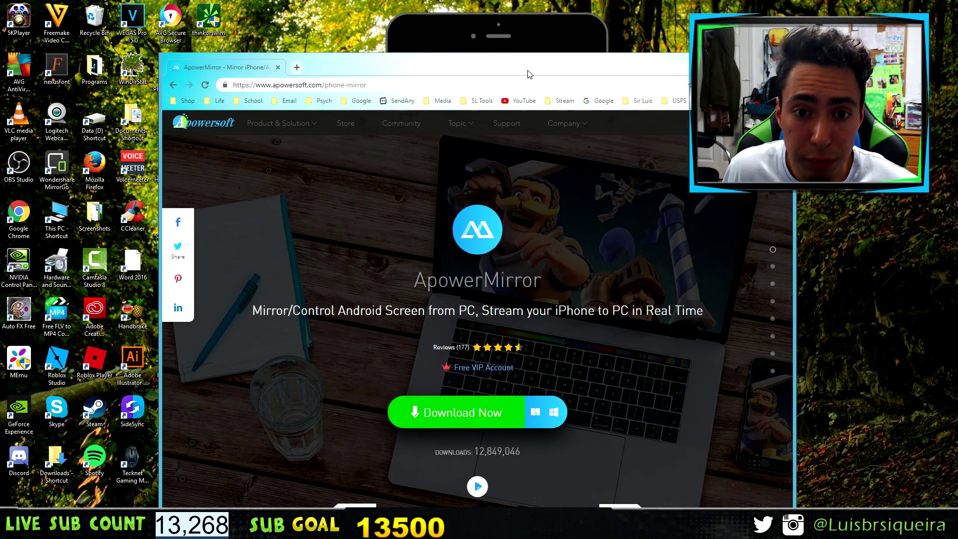
Maximize Chrome, scroll down to the 'One app - two systems supported' section, then return to the top.
double_click(525, 75)
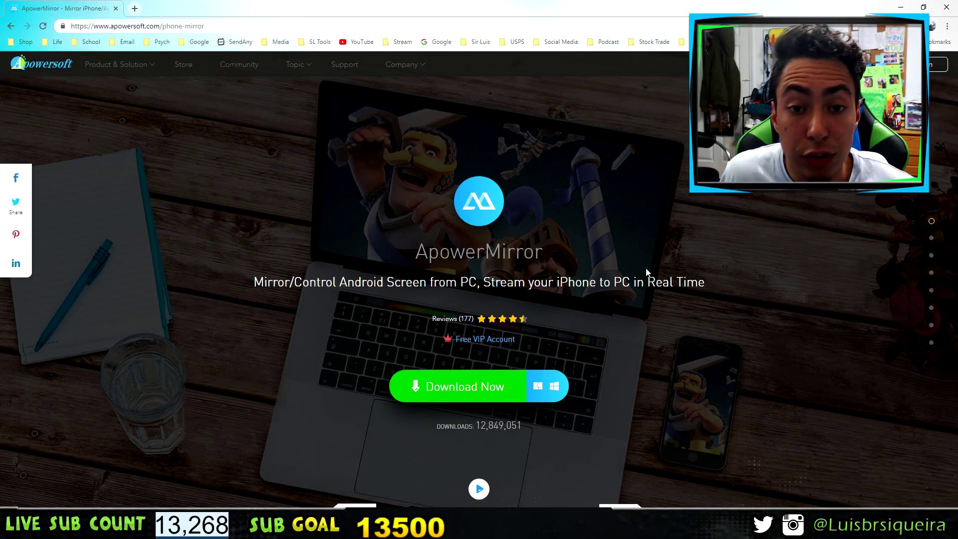
scroll(624, 294, "down", 2)
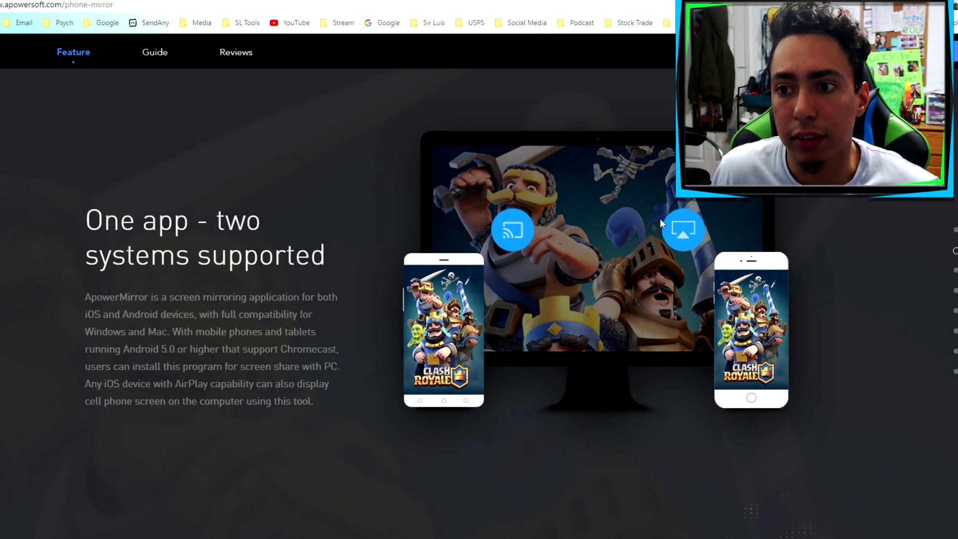
scroll(589, 290, "up", 1)
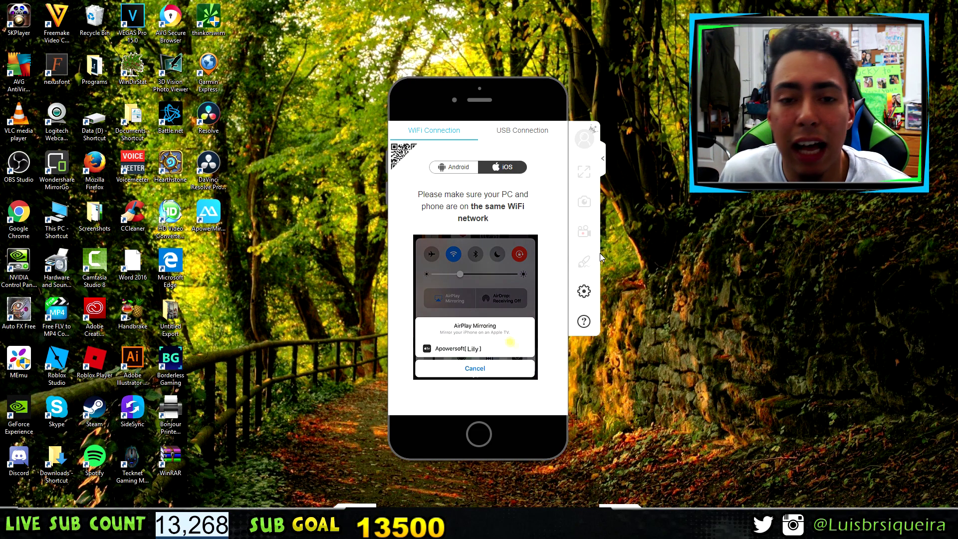
mouse_move(209, 216)
left_mouse_down()
mouse_move(320, 214)
mouse_move(75, 219)
left_mouse_up()
left_click(670, 273)
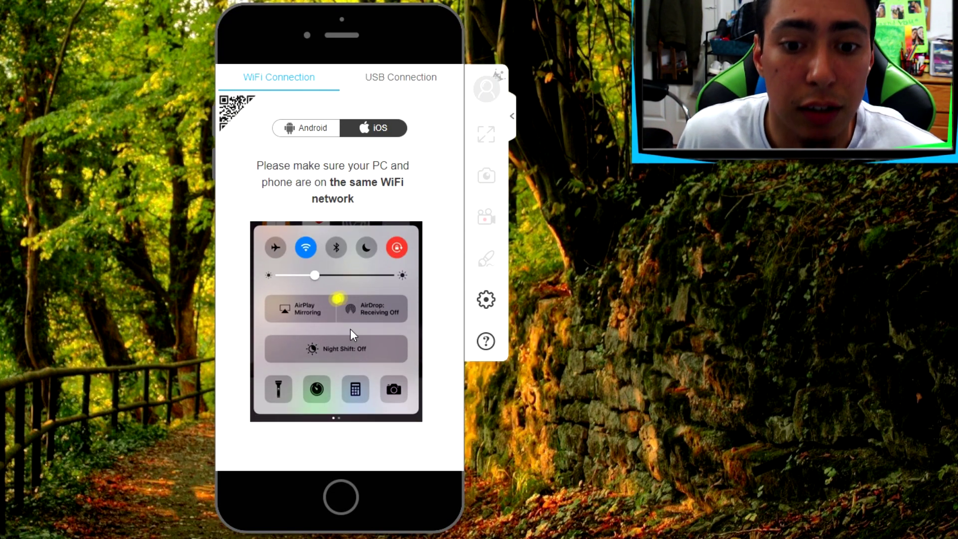
left_click(313, 130)
left_click(368, 134)
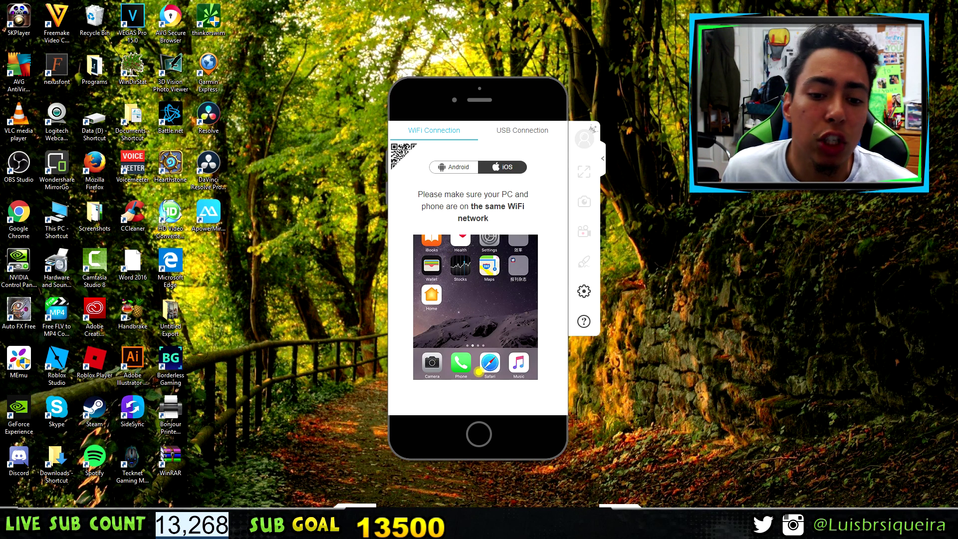
Reposition the ApowerMirror window on the desktop for the iPhone mirroring connection.
left_click_drag(528, 98, 540, 84)
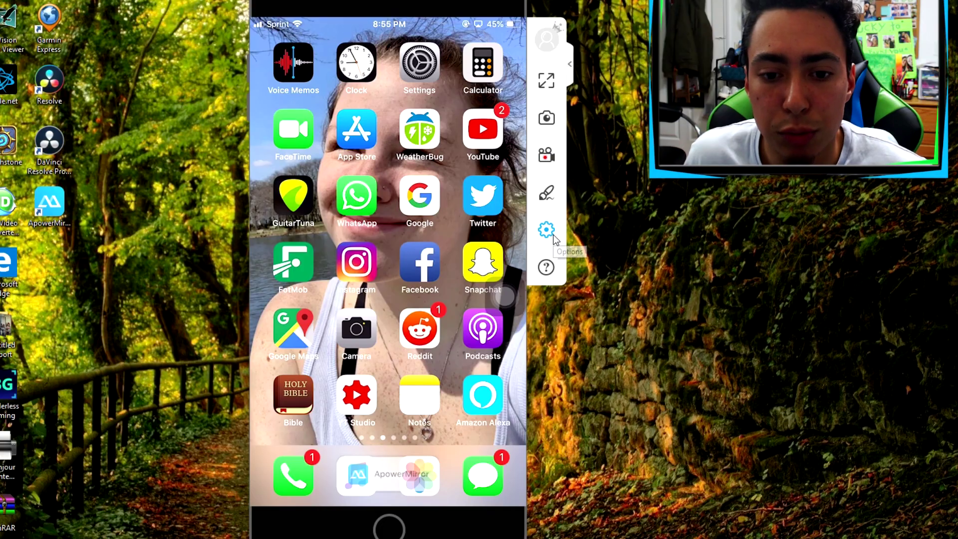
In Display settings, review the Max FPS choices and keep it at 60.
left_click(607, 233)
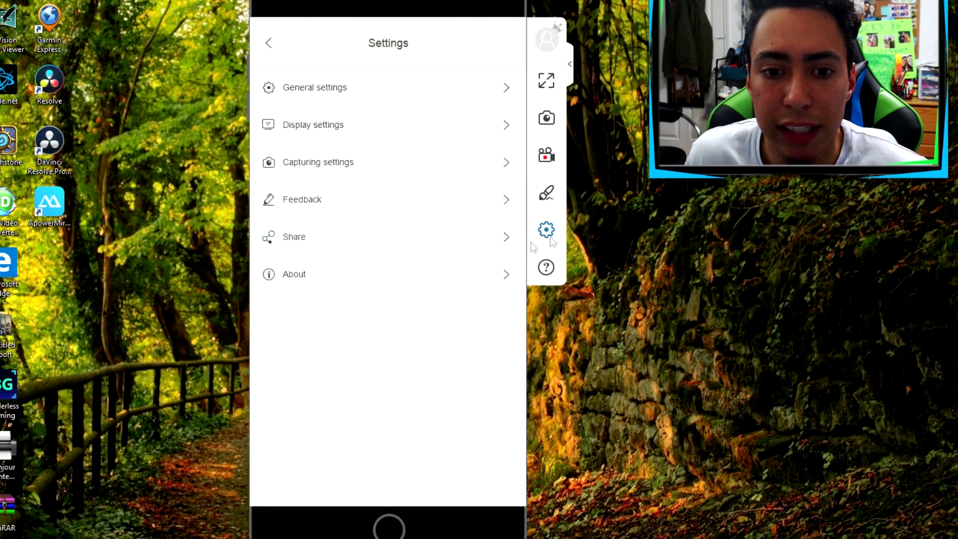
left_click(464, 158)
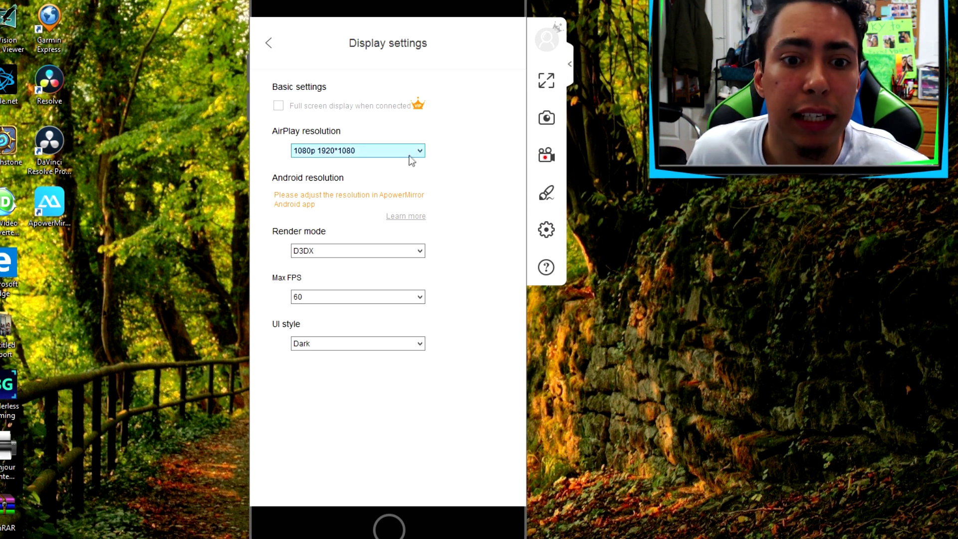
left_click(346, 296)
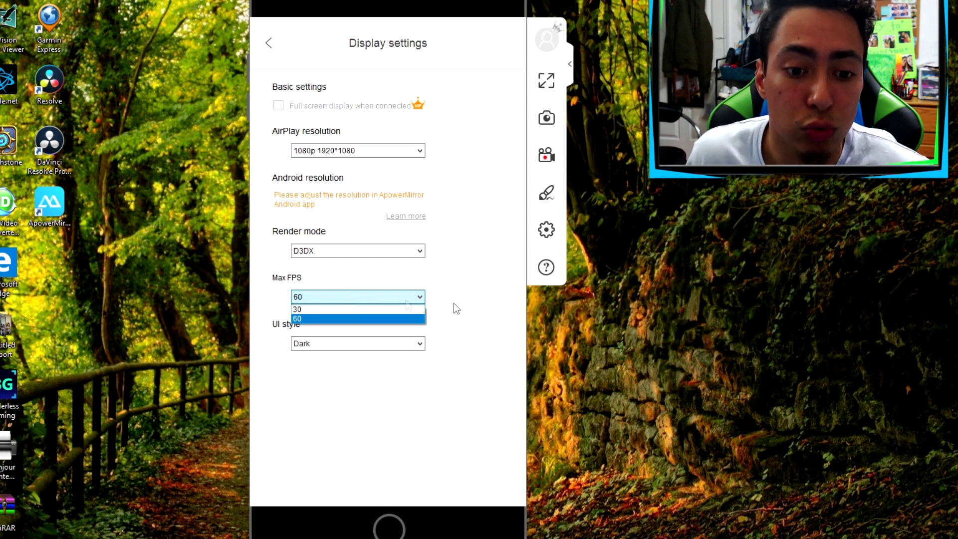
left_click(466, 301)
left_click(399, 299)
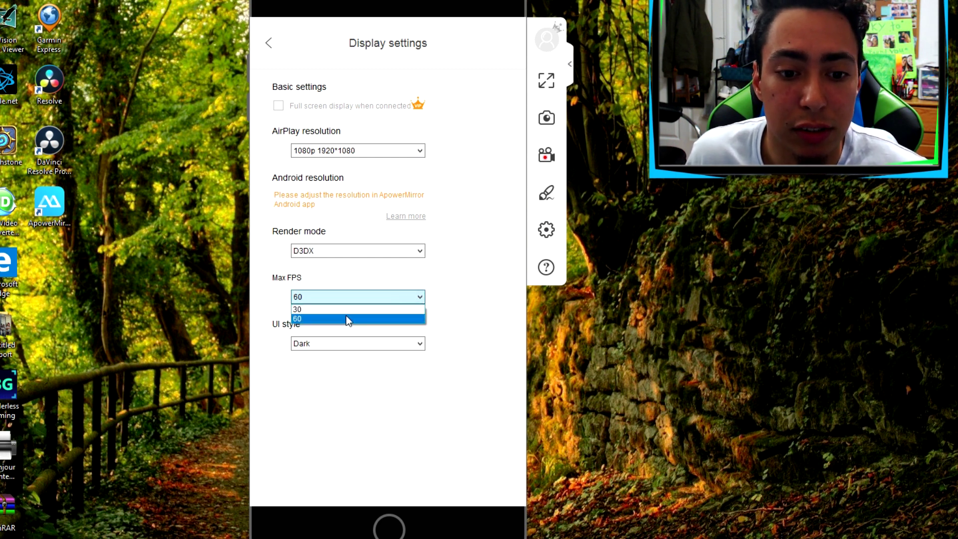
left_click(458, 274)
Try the Light UI style, restore Dark, and go back to the settings list.
left_click(417, 345)
left_click(401, 355)
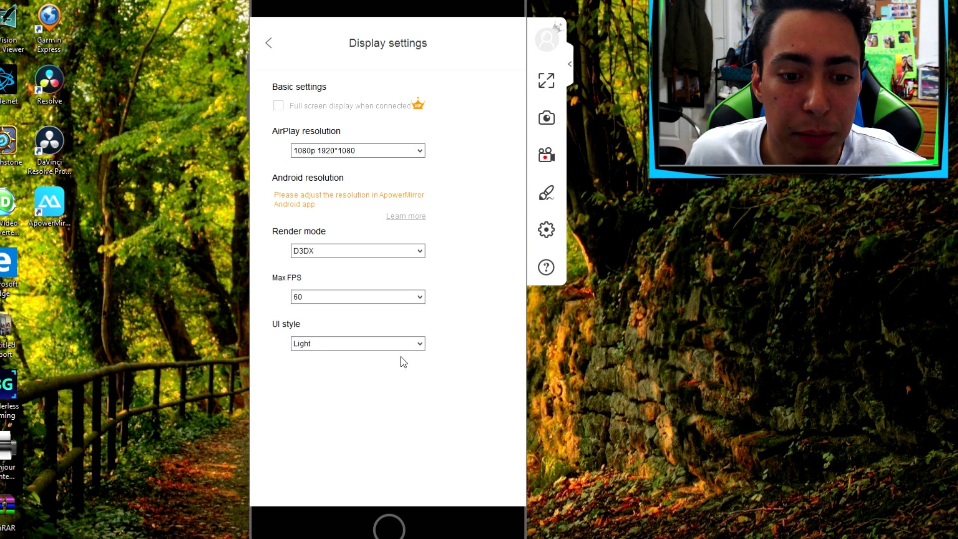
left_click(408, 347)
left_click(396, 364)
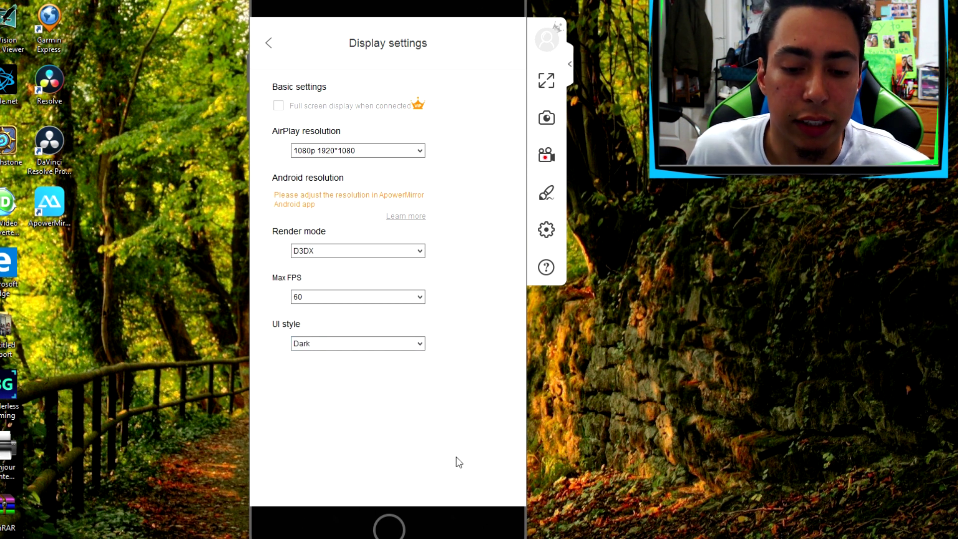
left_click(274, 46)
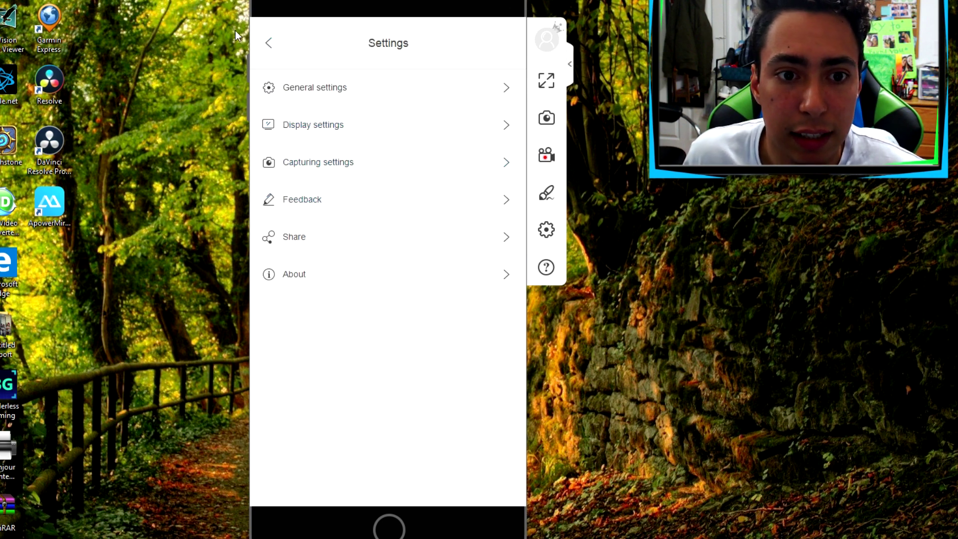
Leave Settings to show the mirrored iPhone home screen again.
left_click(270, 45)
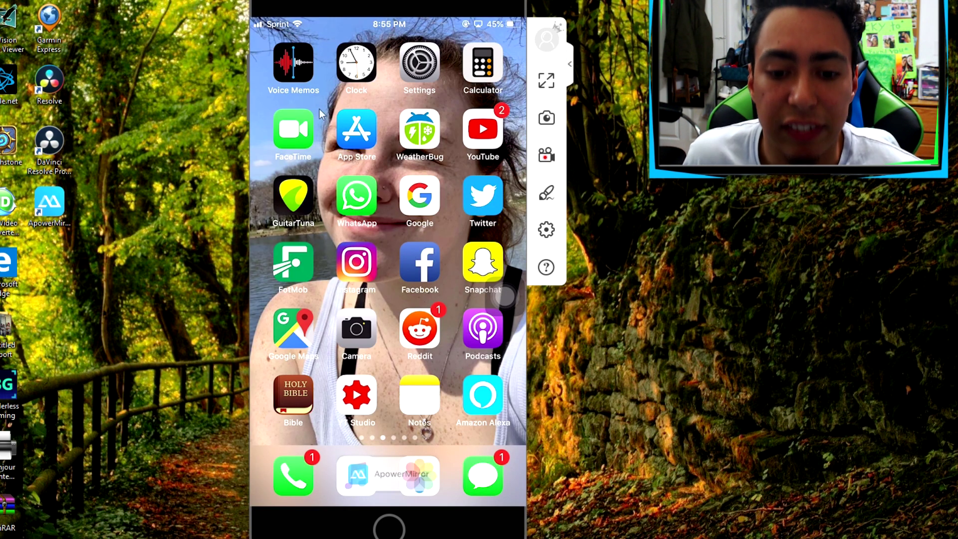